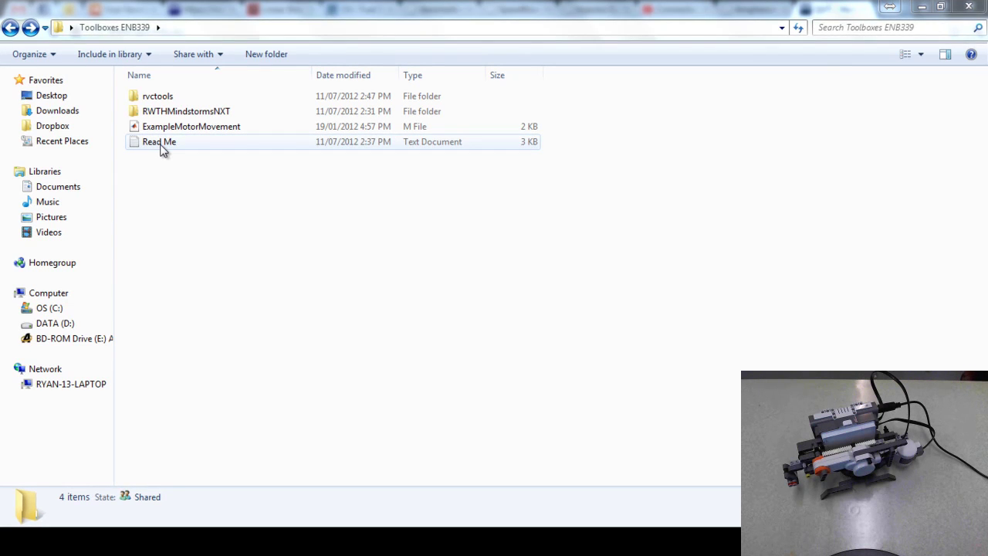
Step: Open the Read Me in Notepad and tile it on the right half, with the folder window on the left half
double_click(163, 146)
left_click_drag(885, 54, 987, 54)
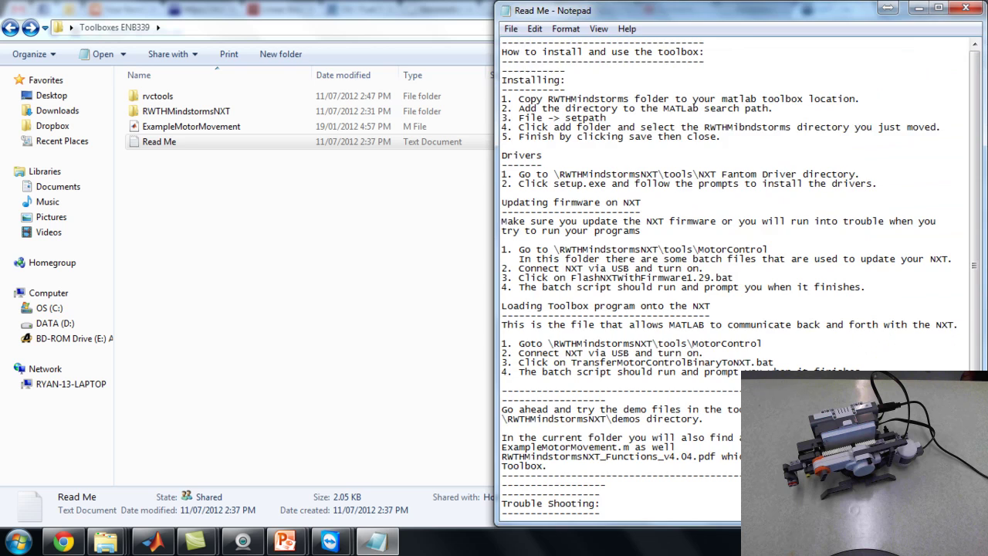
left_click(390, 3)
key("super+Left")
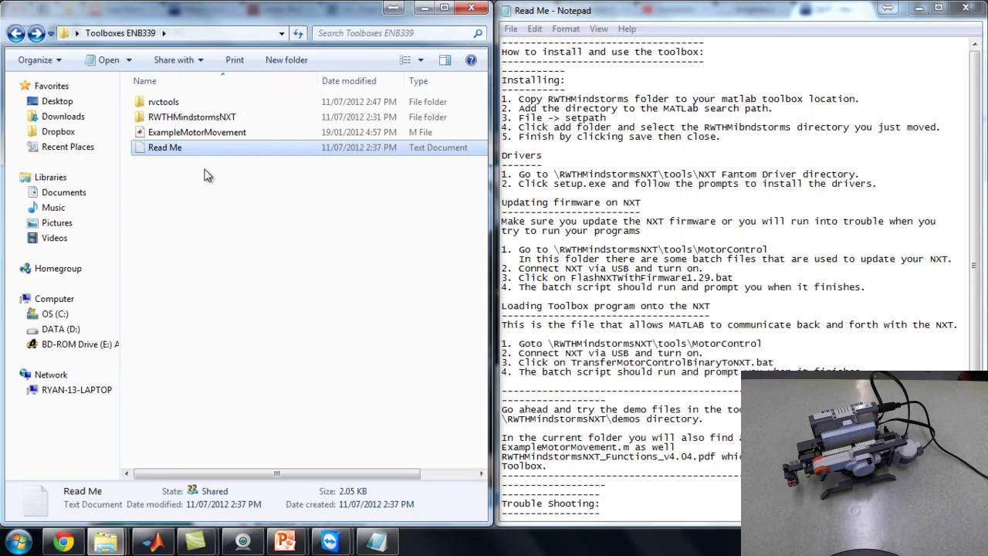
Step: Browse into RWTHMindstormsNXT > tools > MotorControl in the file browser
double_click(197, 117)
left_click(197, 118)
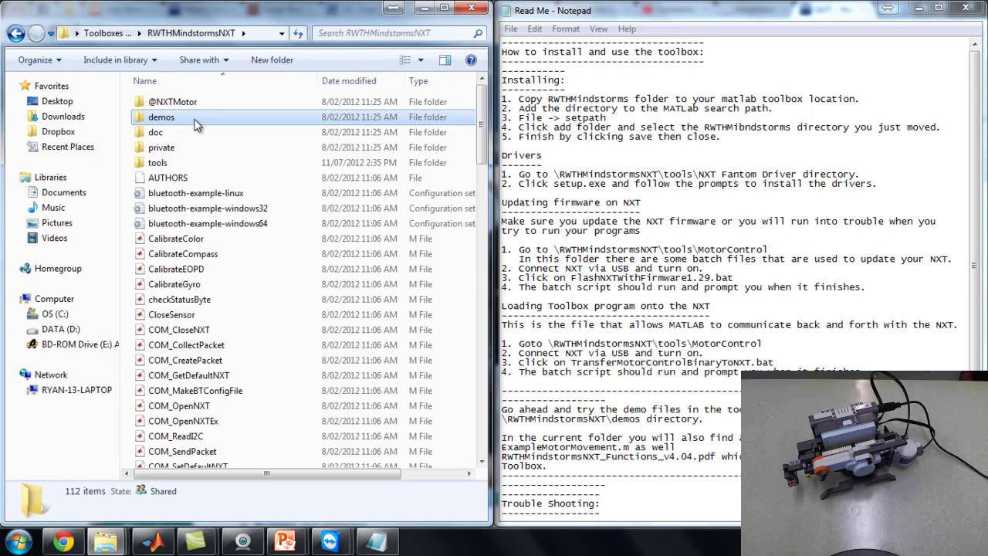
double_click(177, 162)
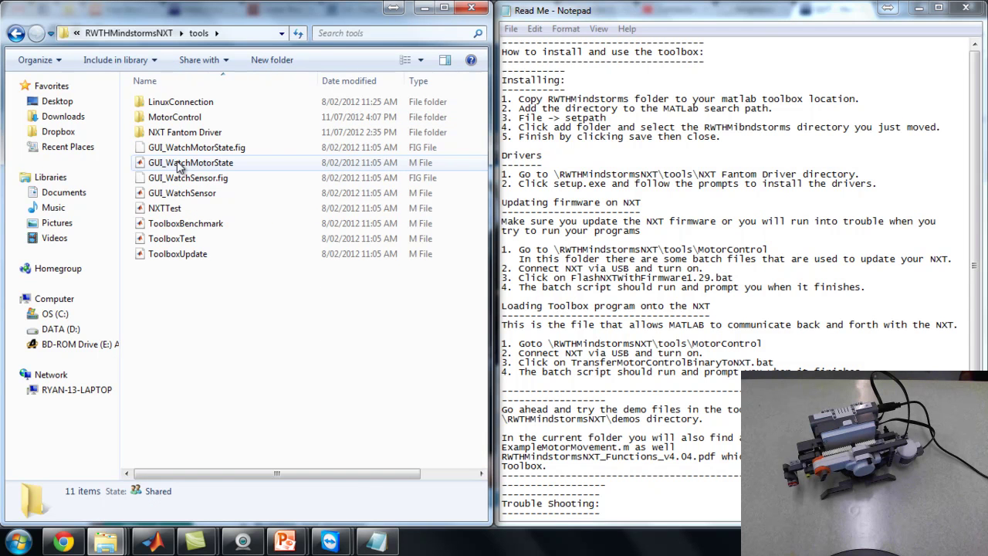
double_click(198, 117)
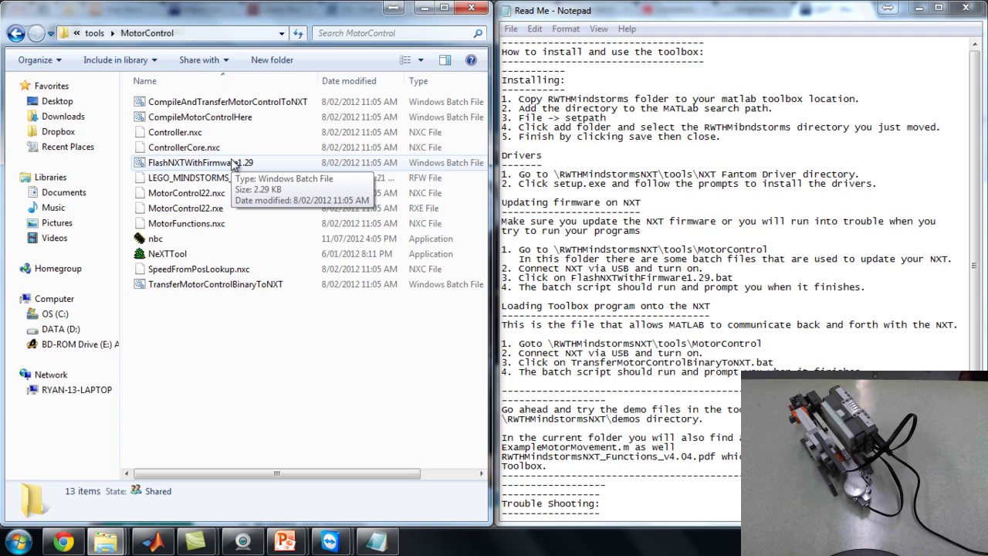
Step: Run FlashNXTWithFirmware1.29 to flash firmware 1.29 onto the NXT, then close the console
double_click(232, 163)
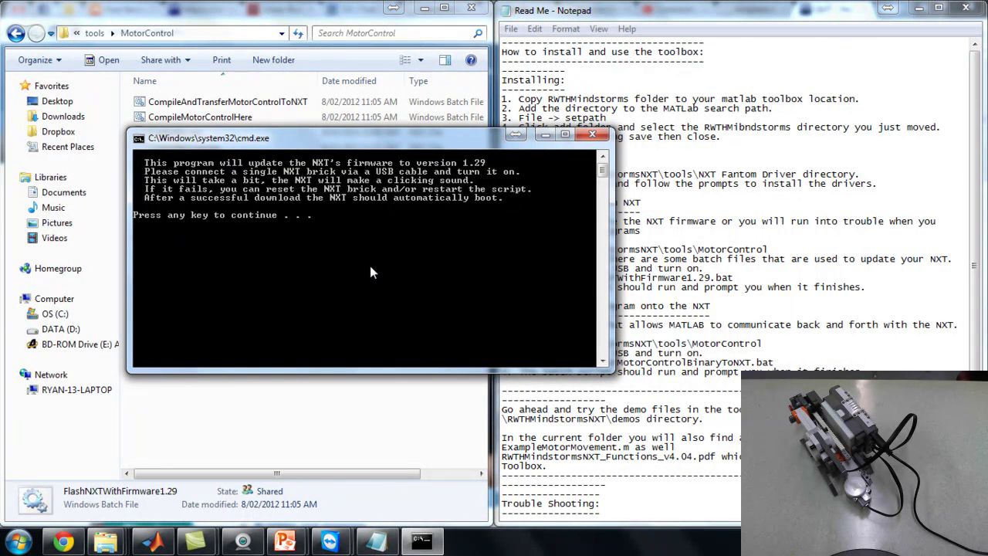
key("Return")
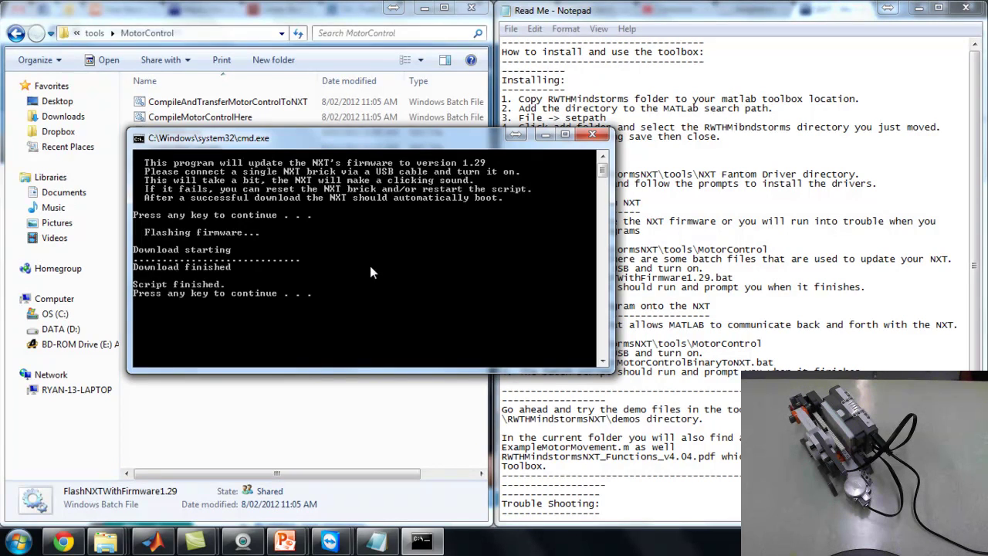
key("Return")
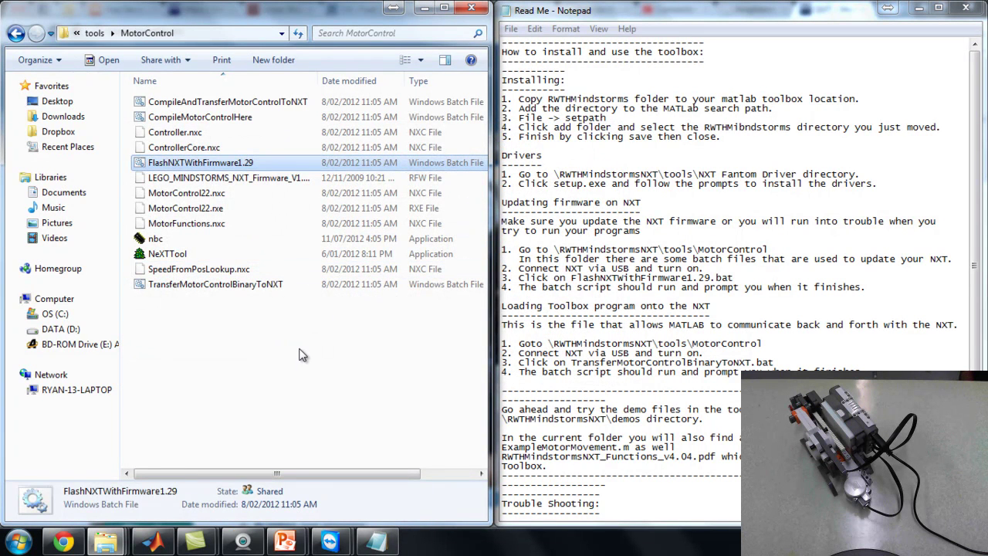
Step: Check the file details of Controller.nxc and MotorControl22.rxe in the MotorControl folder
left_click(301, 356)
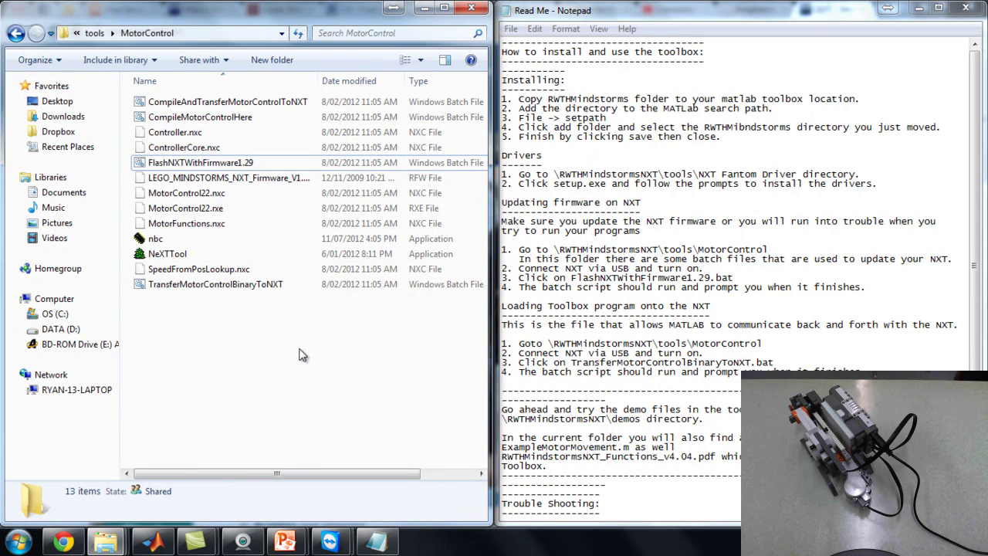
left_click(164, 136)
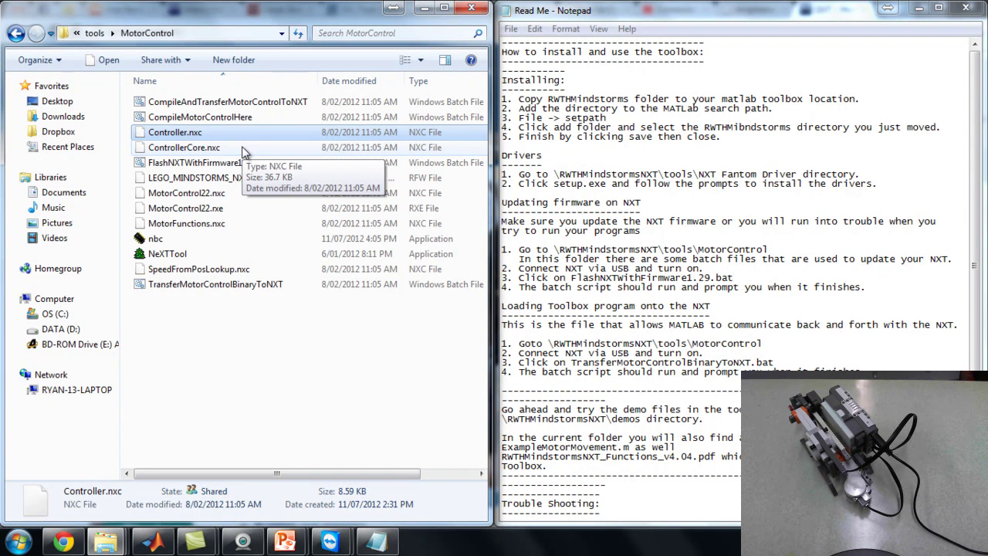
left_click(215, 211)
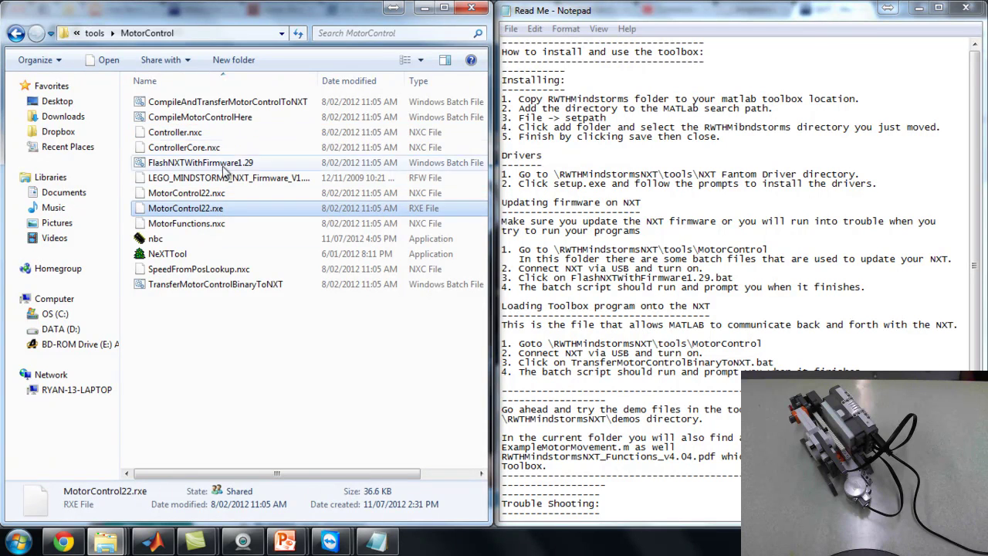
Step: Run CompileAndTransferMotorControlToNXT to compile and download MotorControl22 to the brick, then close the console
left_click(228, 102)
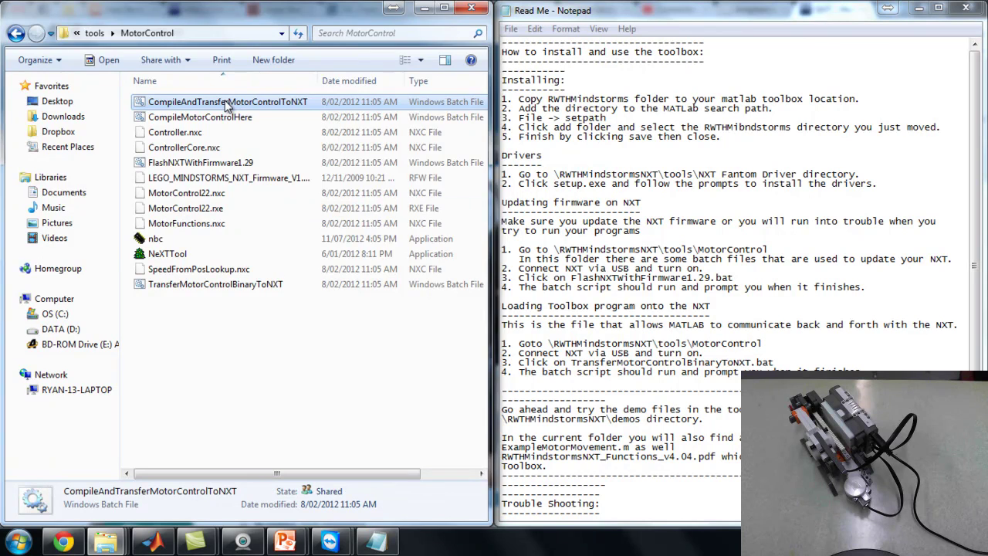
double_click(228, 103)
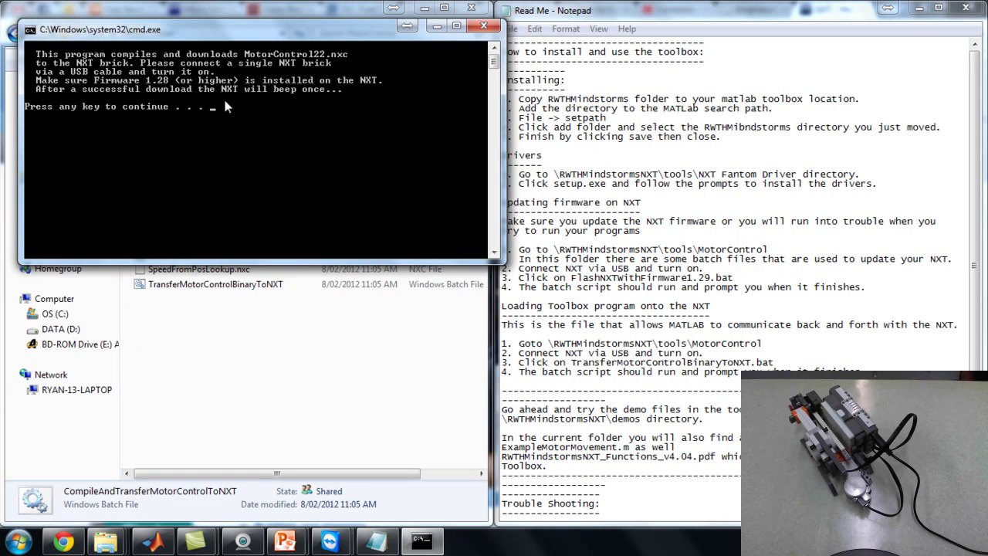
key("Return")
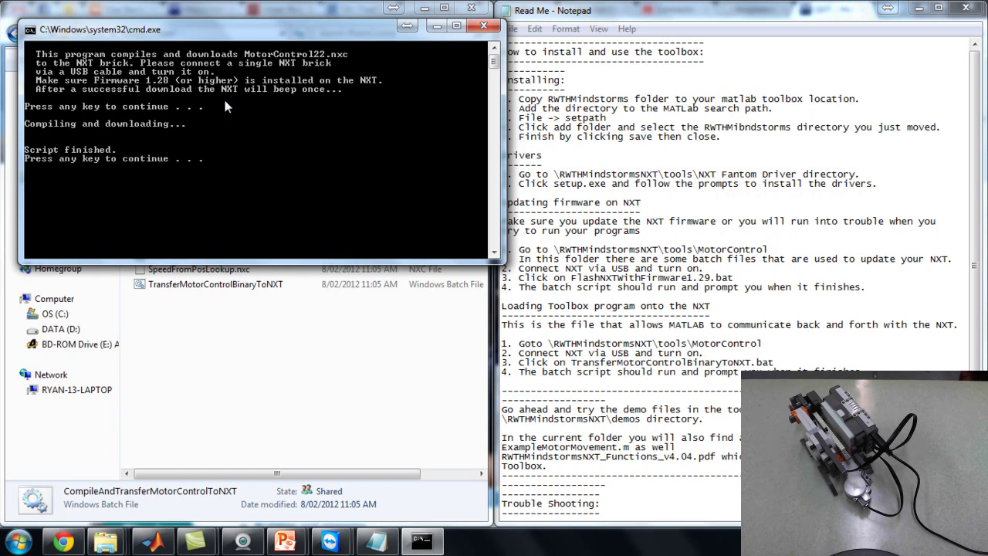
key("Return")
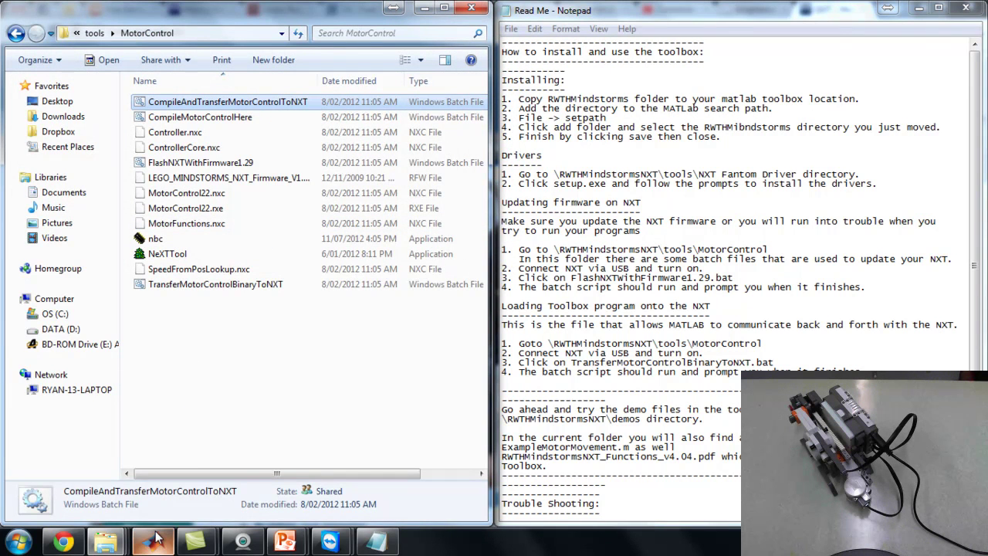
Step: Bring MATLAB forward and set the current folder to the Desktop
mouse_move(157, 539)
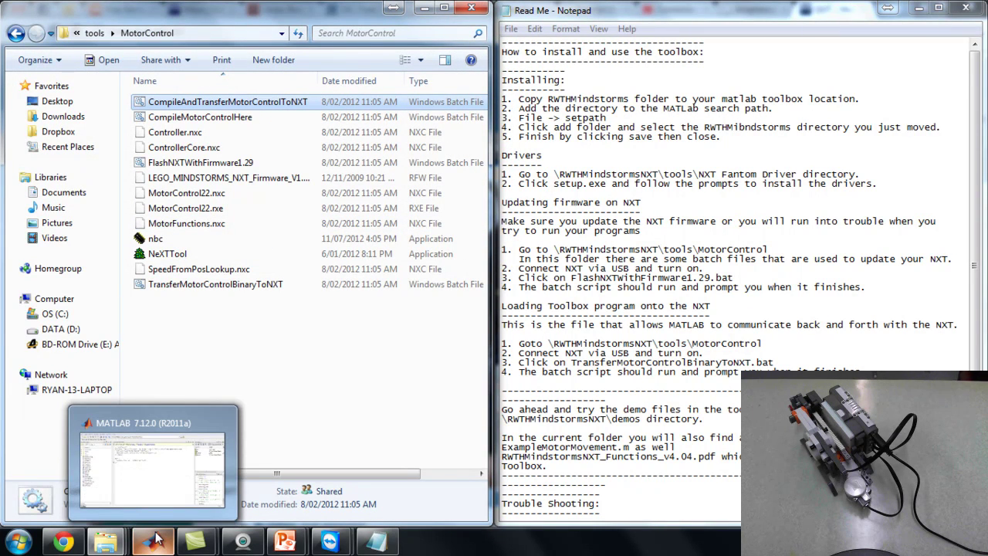
left_click(157, 539)
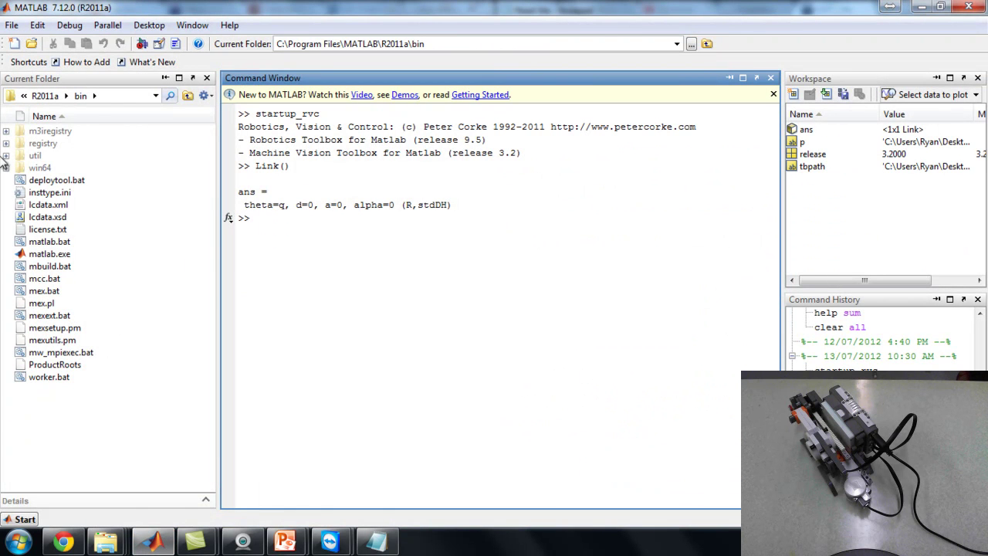
left_click(154, 97)
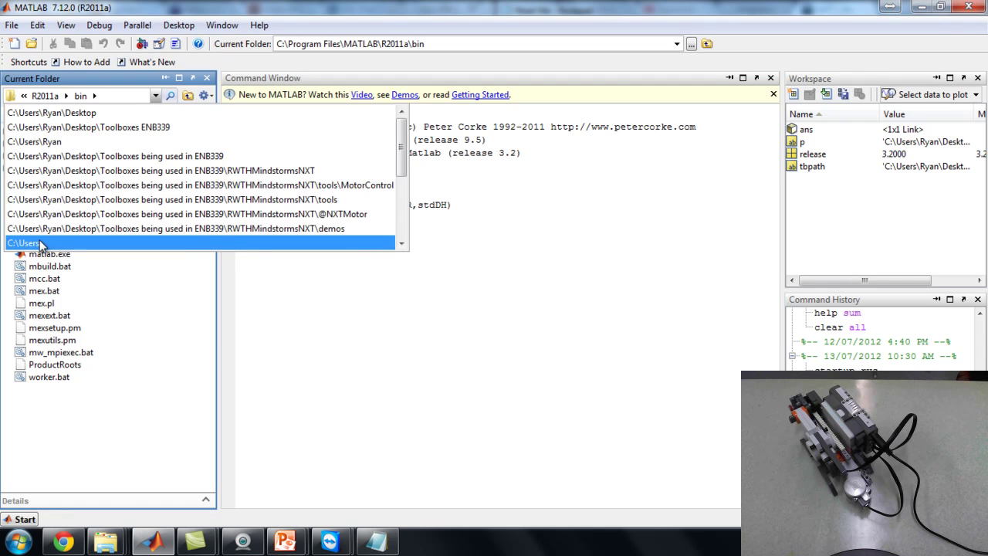
left_click(51, 114)
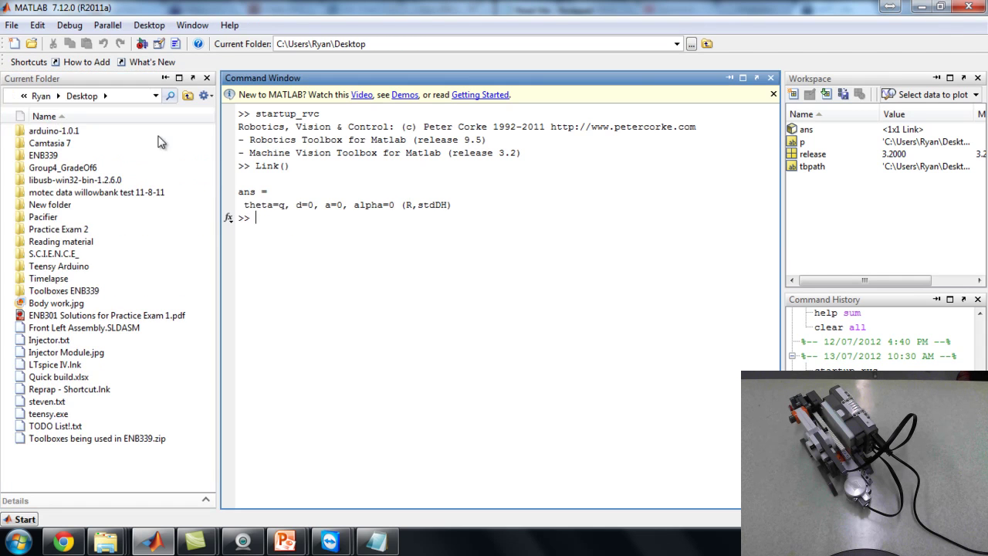
Step: Open Example_1_PlayTone.m from Toolboxes ENB339 > RWTHMindstormsNXT > demos in the Editor
double_click(71, 290)
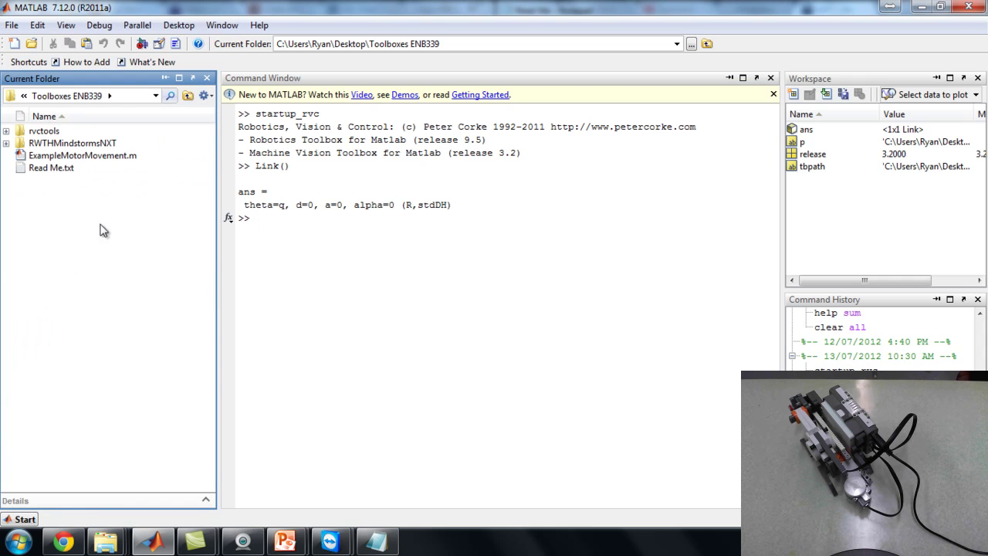
left_click(53, 146)
double_click(52, 147)
double_click(51, 148)
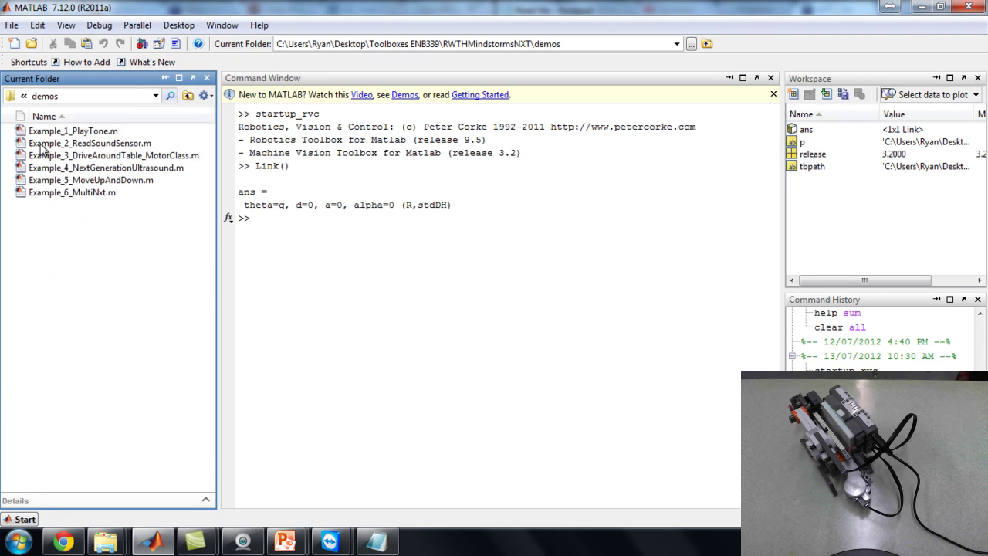
left_click(87, 132)
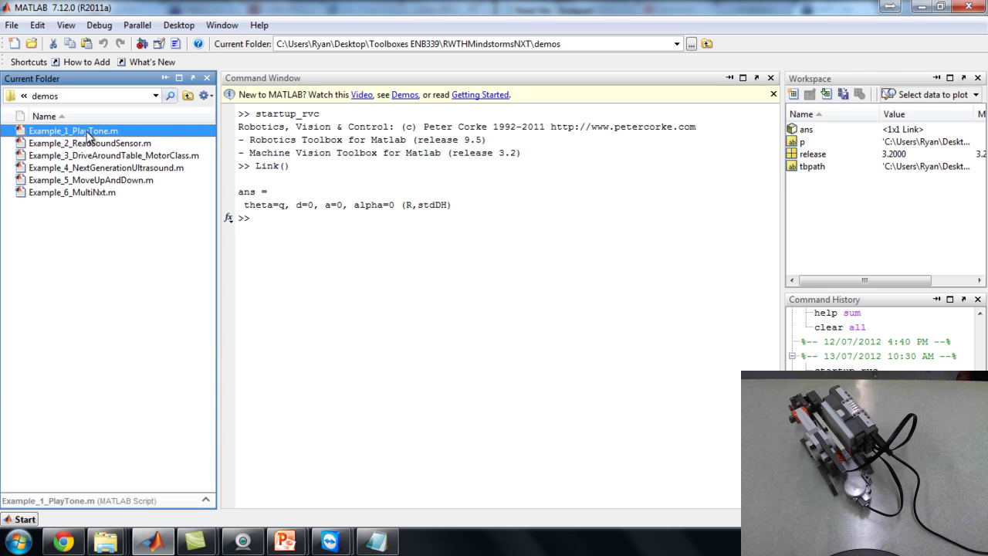
key("Return")
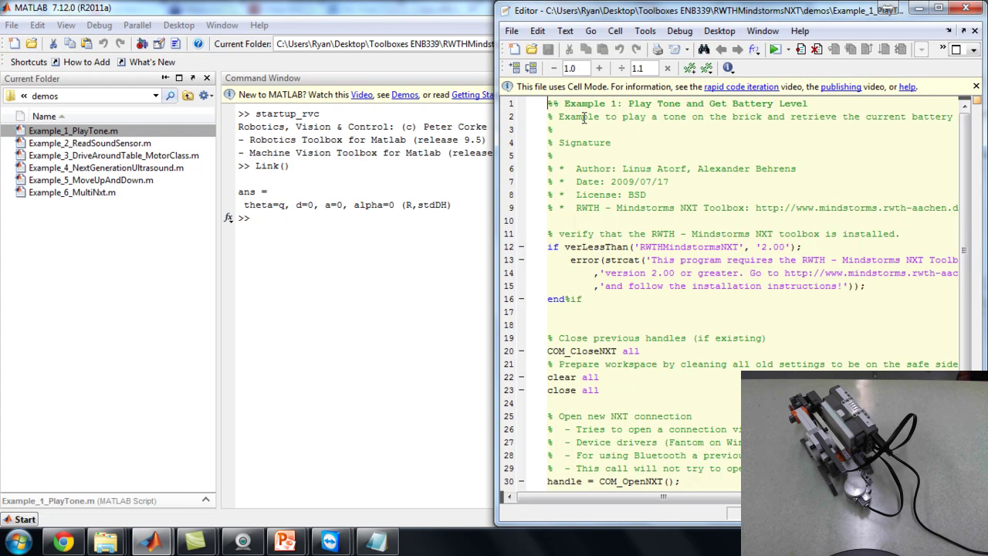
Step: Run Example_1_PlayTone.m from the Debug menu and confirm the battery voltage of 8225 in the Command Window
left_click(657, 34)
mouse_move(597, 32)
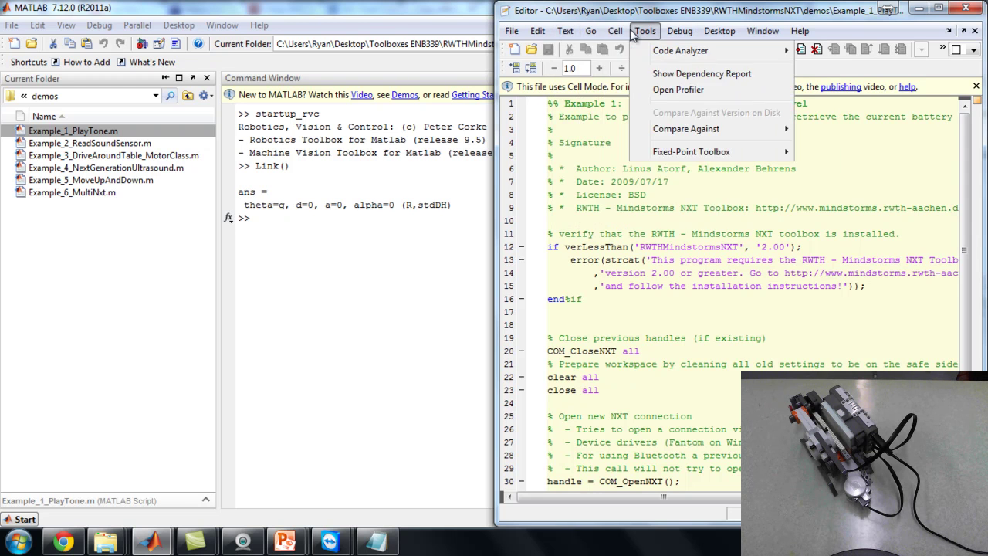
mouse_move(678, 36)
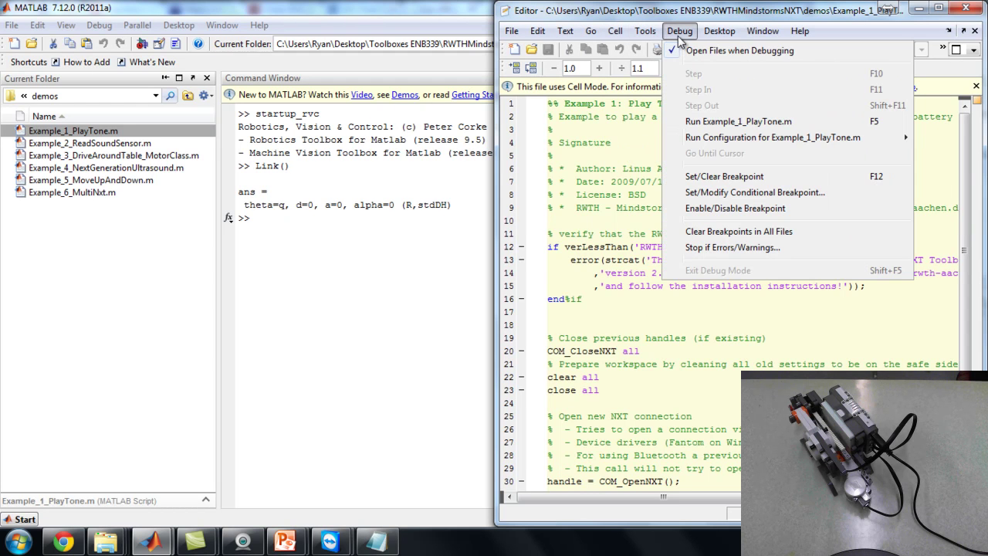
left_click(712, 123)
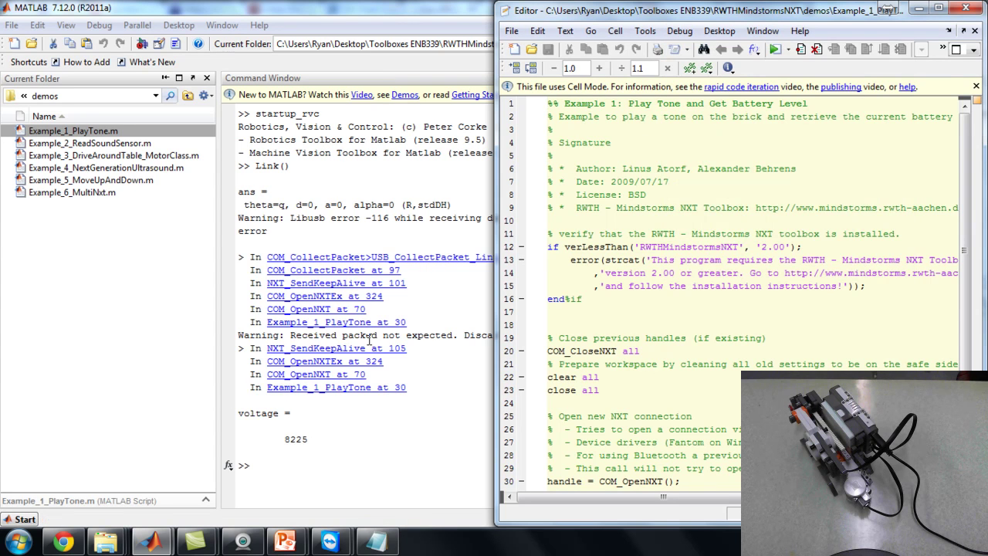
left_click(355, 461)
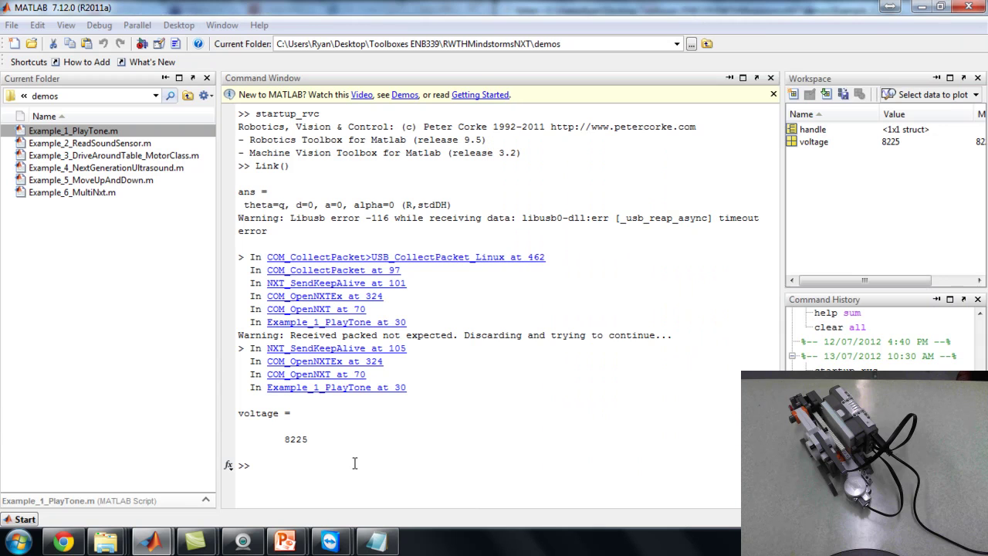
key("Return")
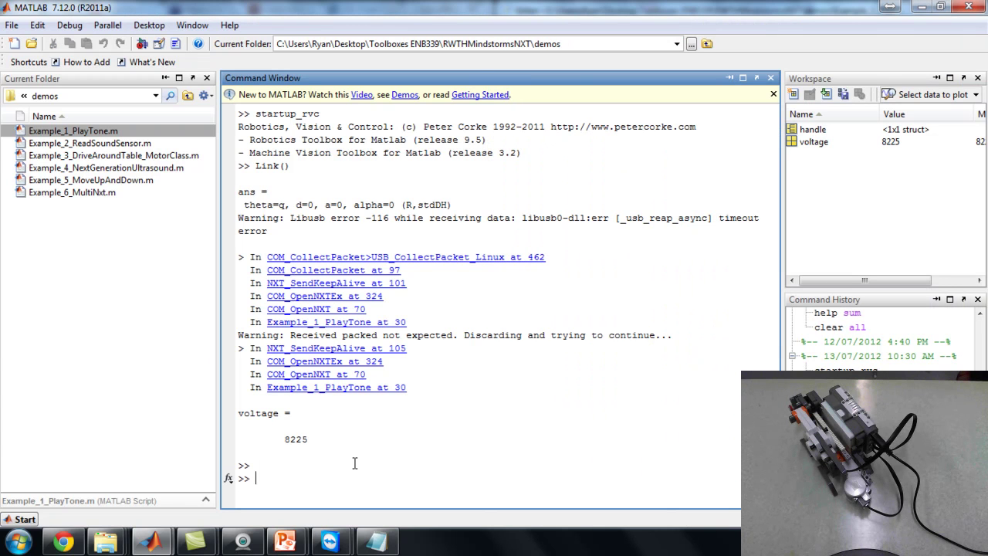